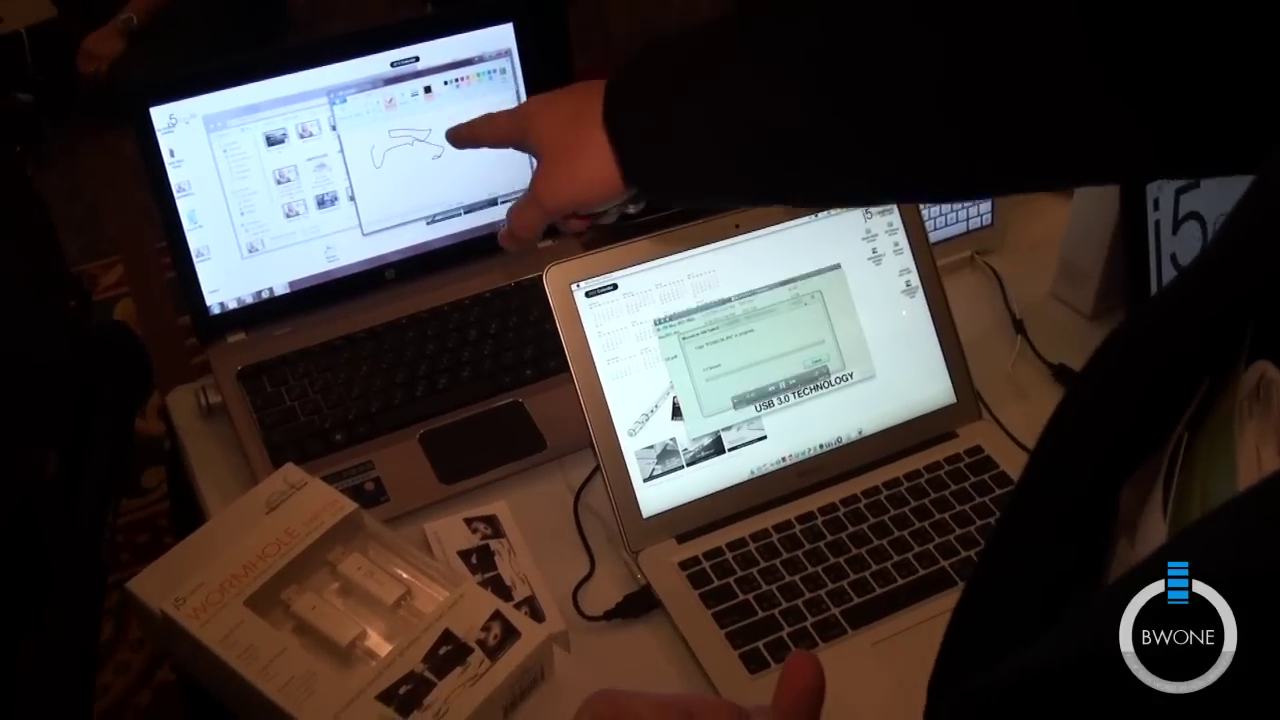
pyautogui.press('Return')
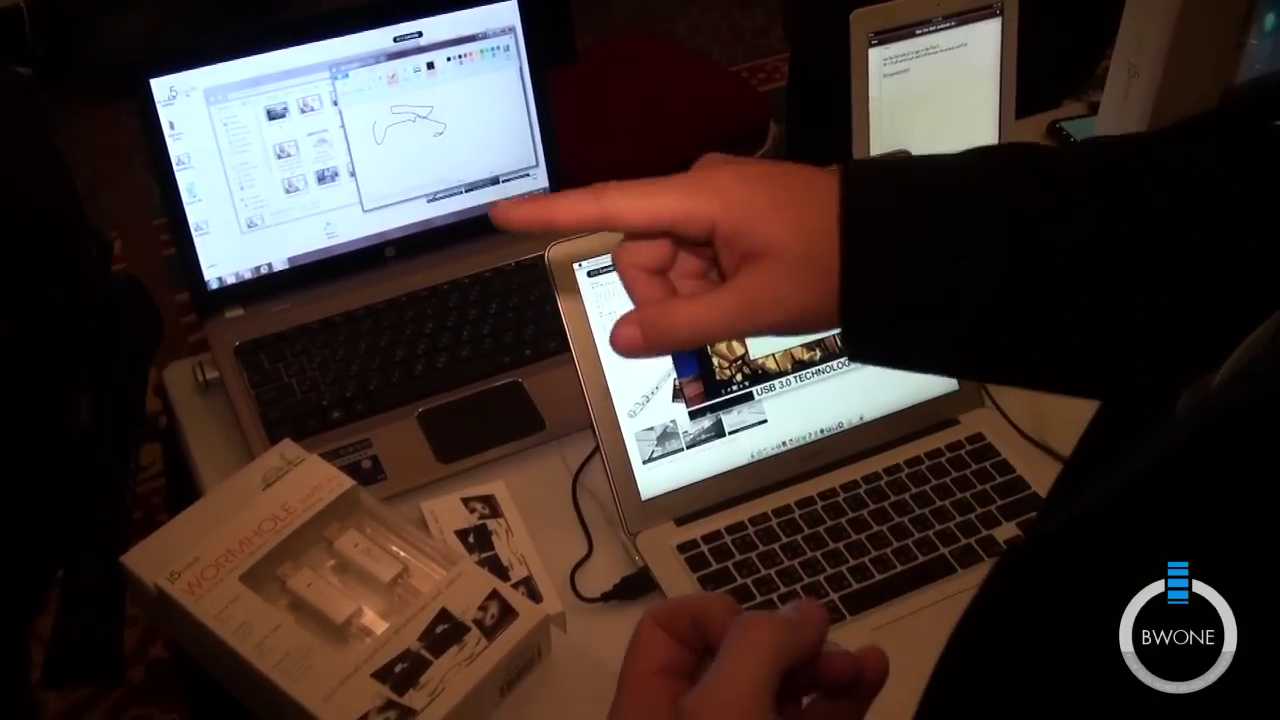